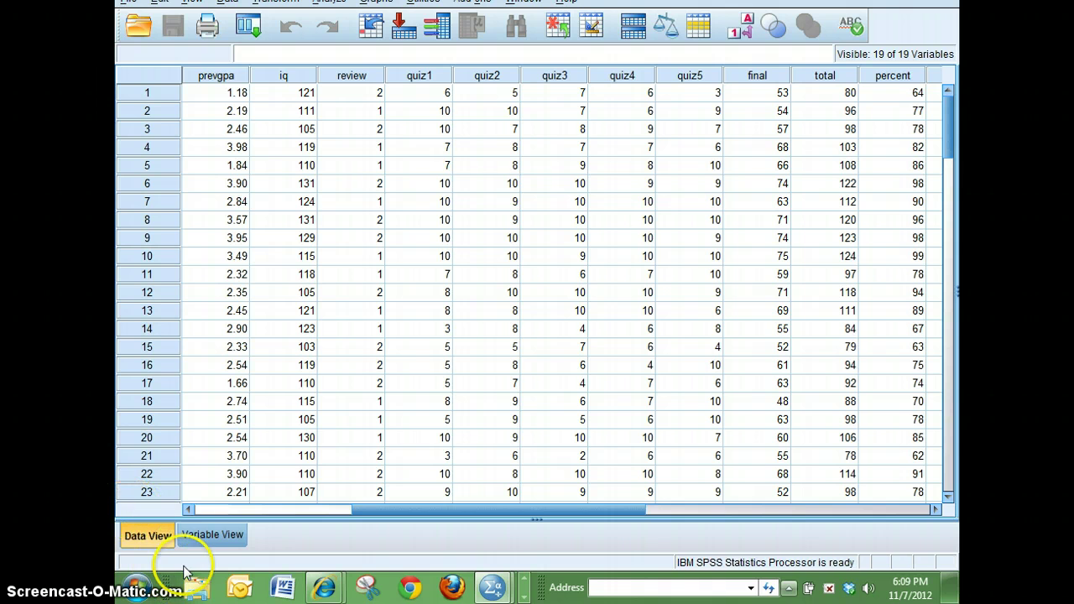
left_click(201, 538)
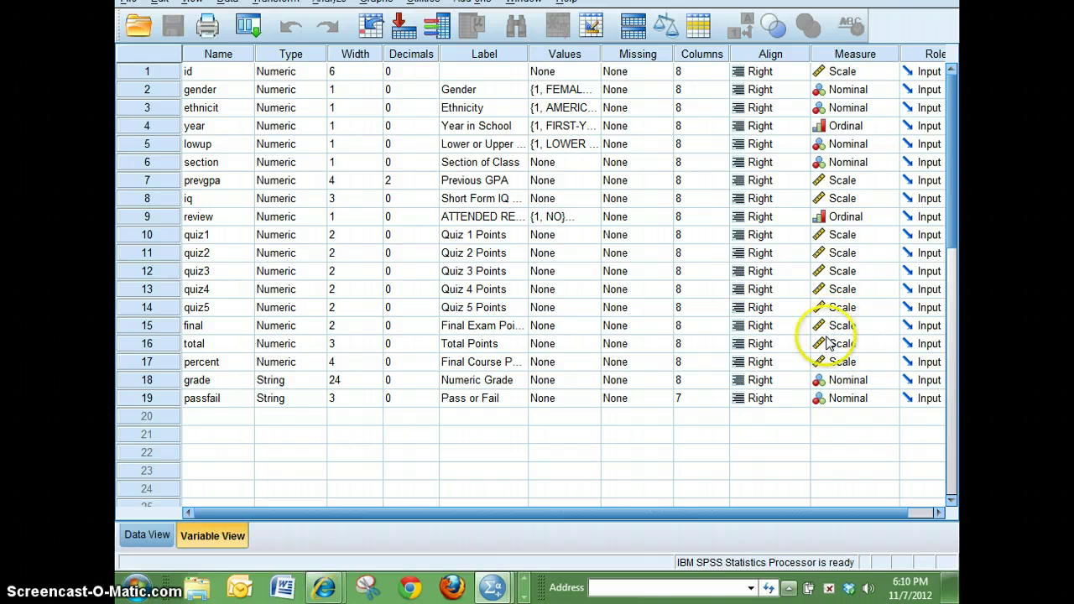
Review the student grade rows in Data View, then open the Bivariate Correlations dialog
left_click(144, 537)
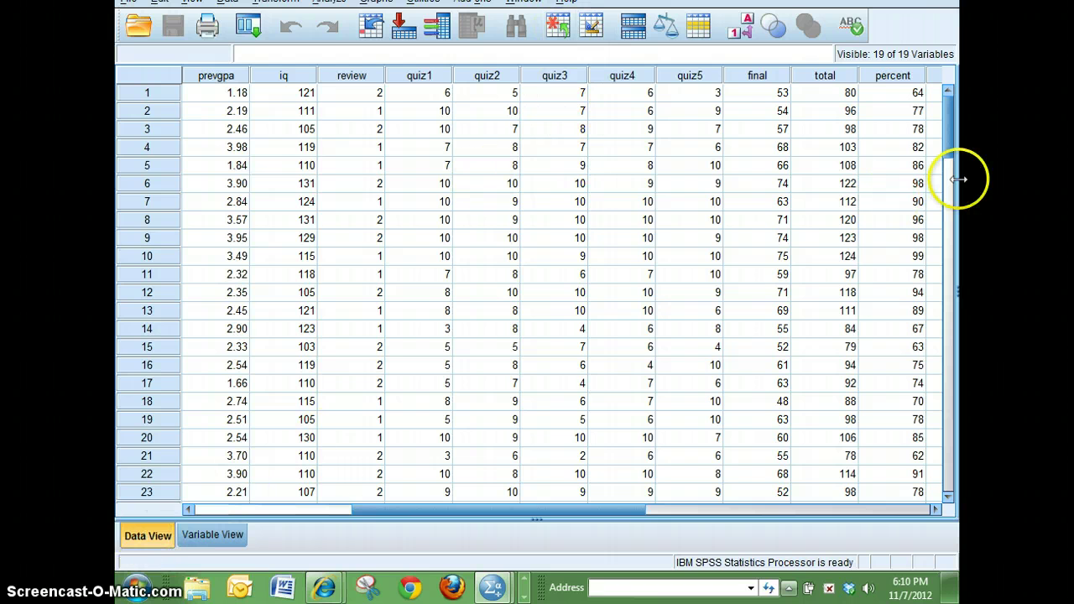
left_click(946, 214)
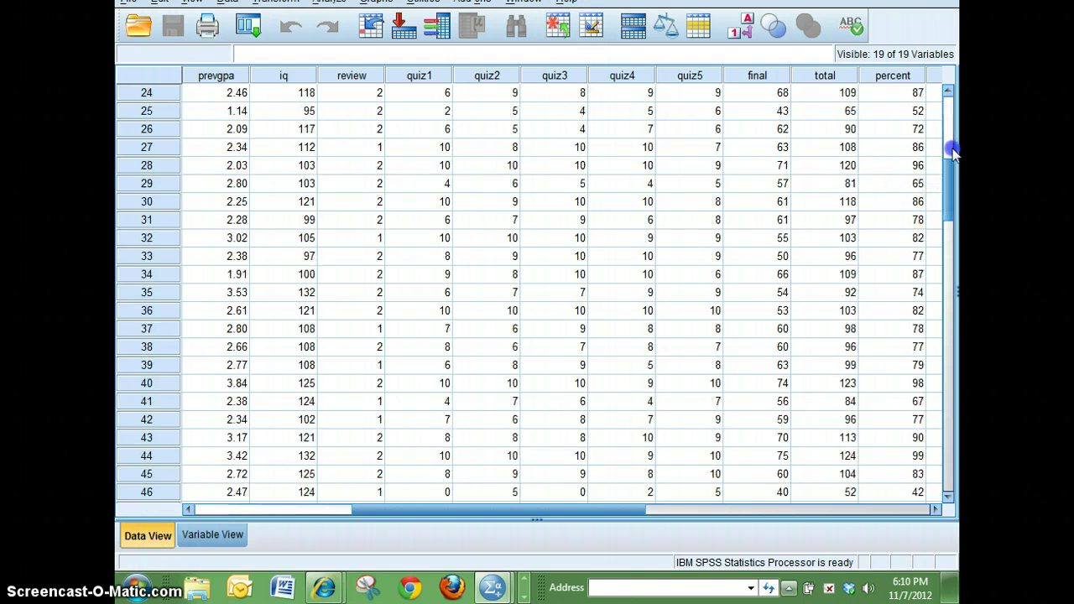
left_click(947, 294)
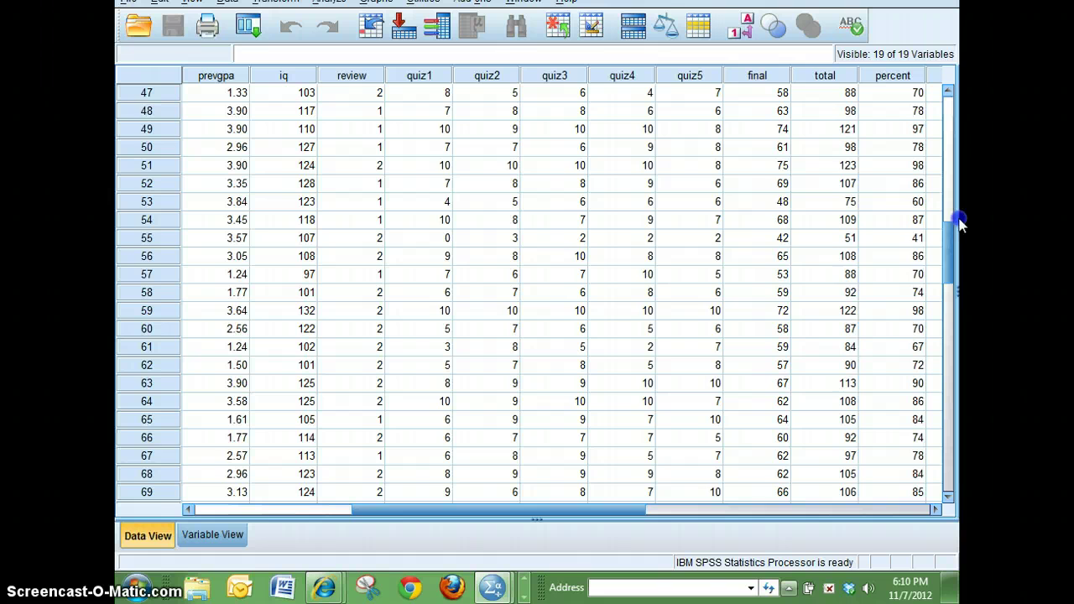
left_click(946, 294)
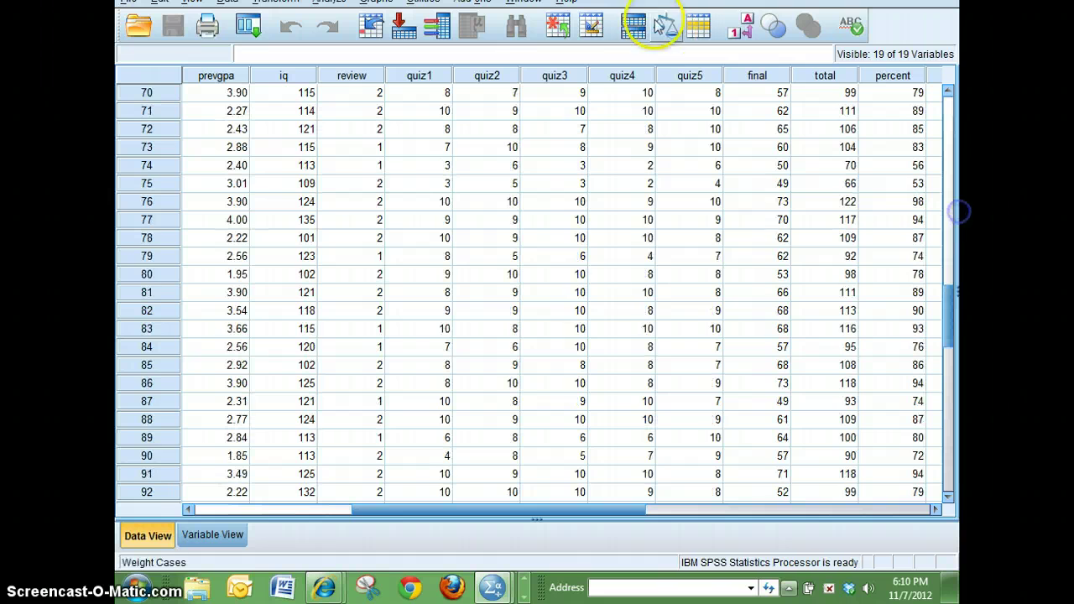
left_click(330, 3)
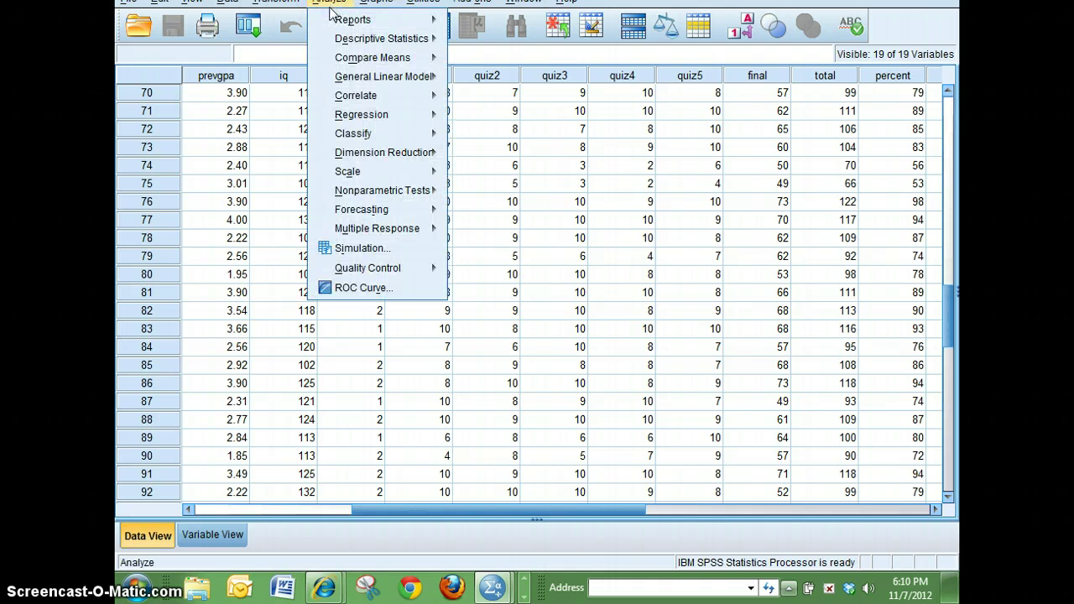
mouse_move(354, 102)
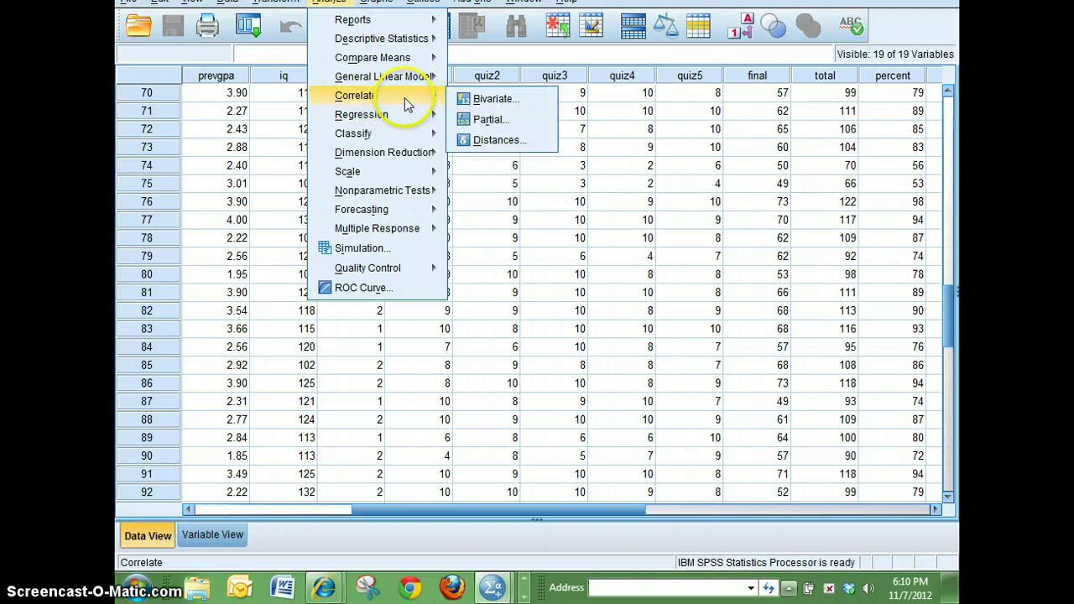
left_click(482, 100)
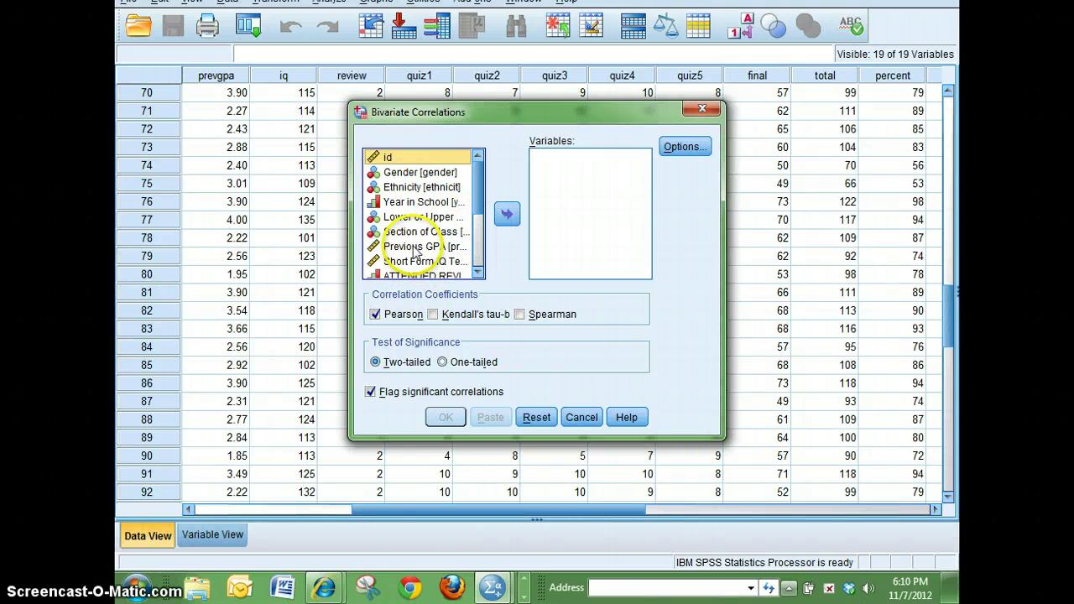
Add Previous GPA, Short Form IQ Test Score and Final Course Percent to Variables
left_click(413, 246)
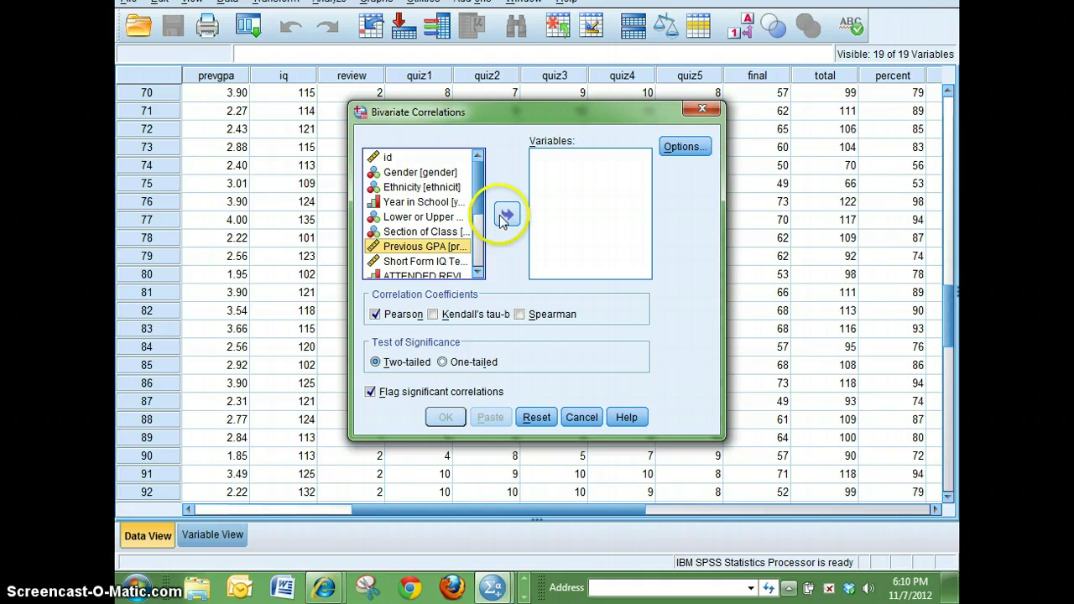
left_click(510, 215)
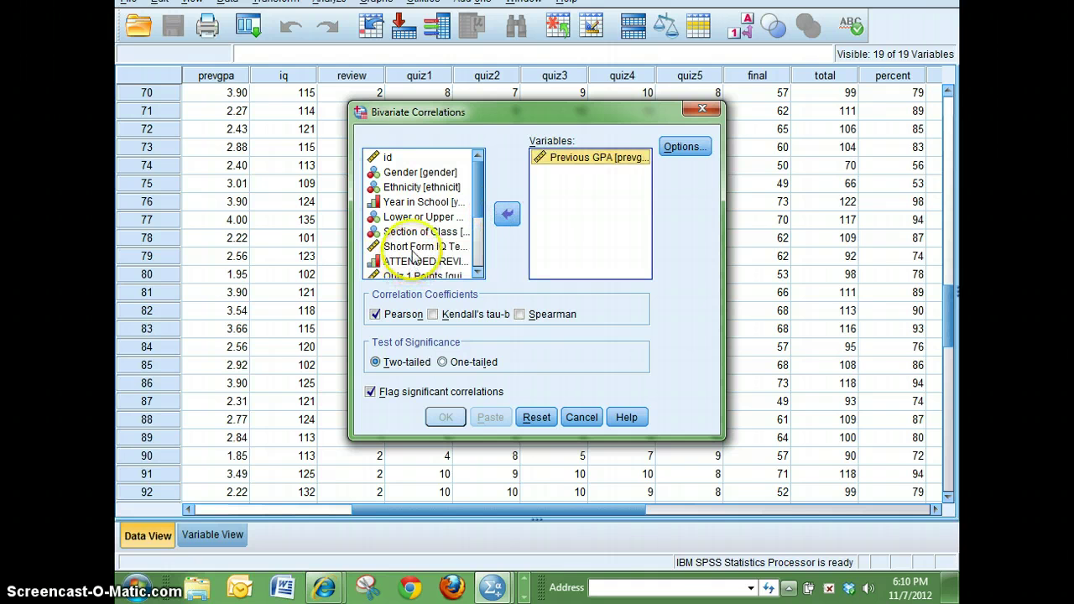
left_click(413, 246)
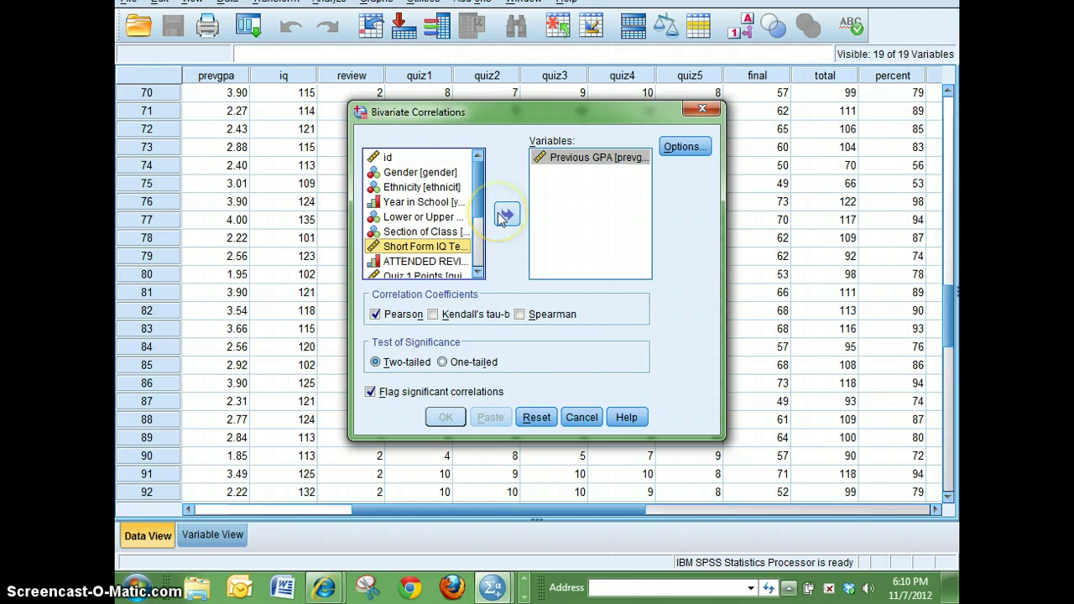
left_click(506, 215)
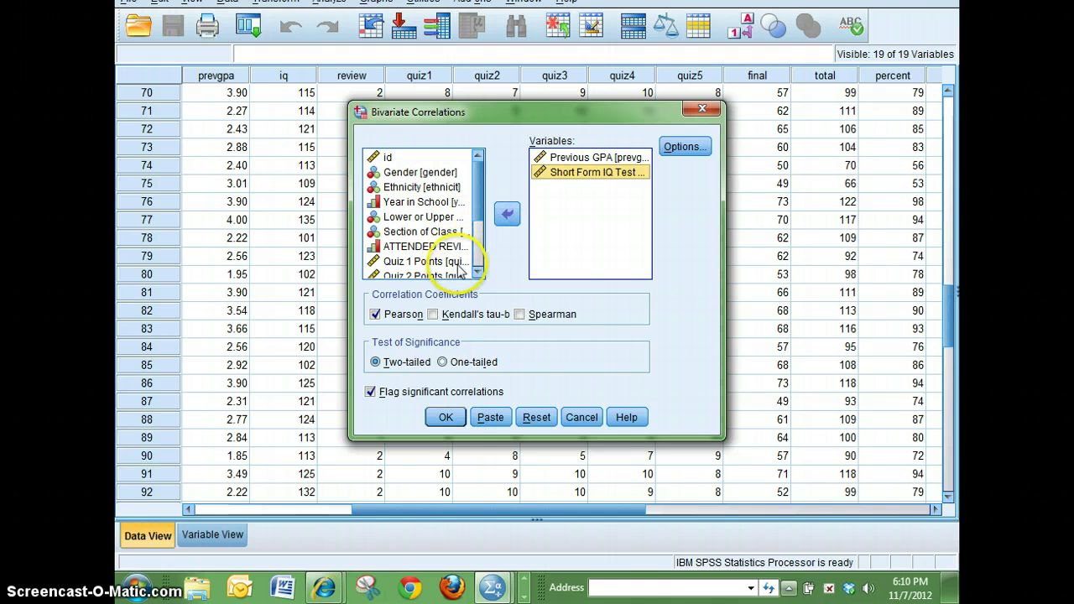
scroll(476, 251, "down", 2)
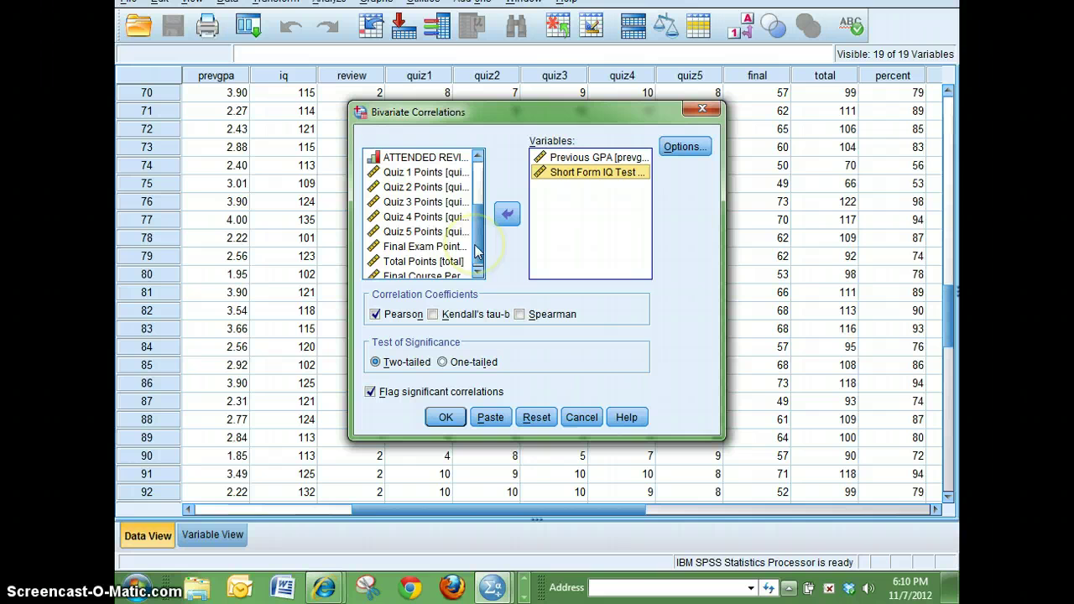
left_click(411, 261)
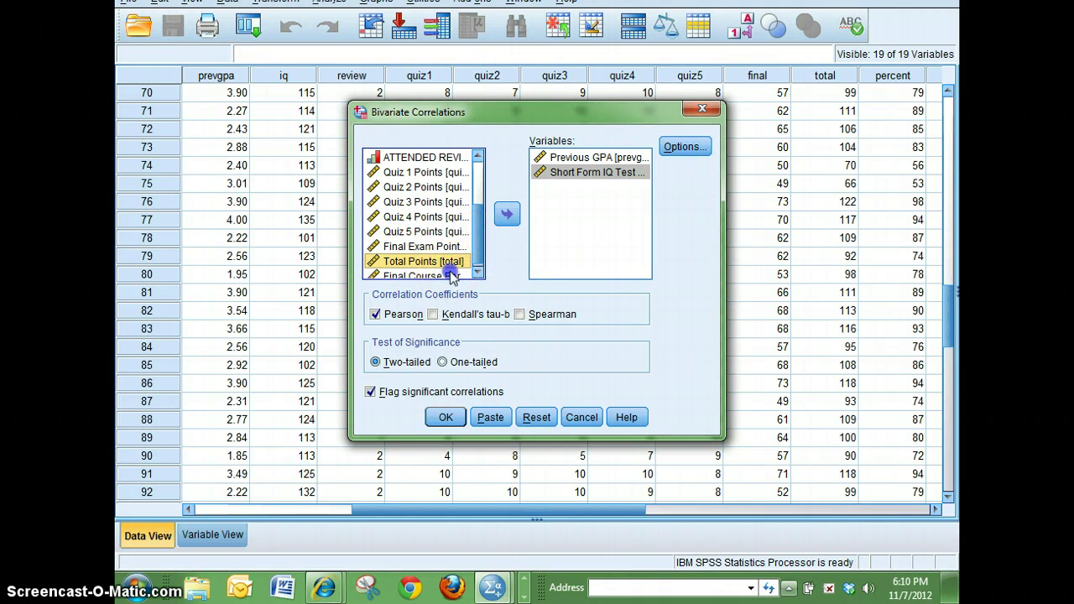
left_click(452, 276)
left_click(506, 215)
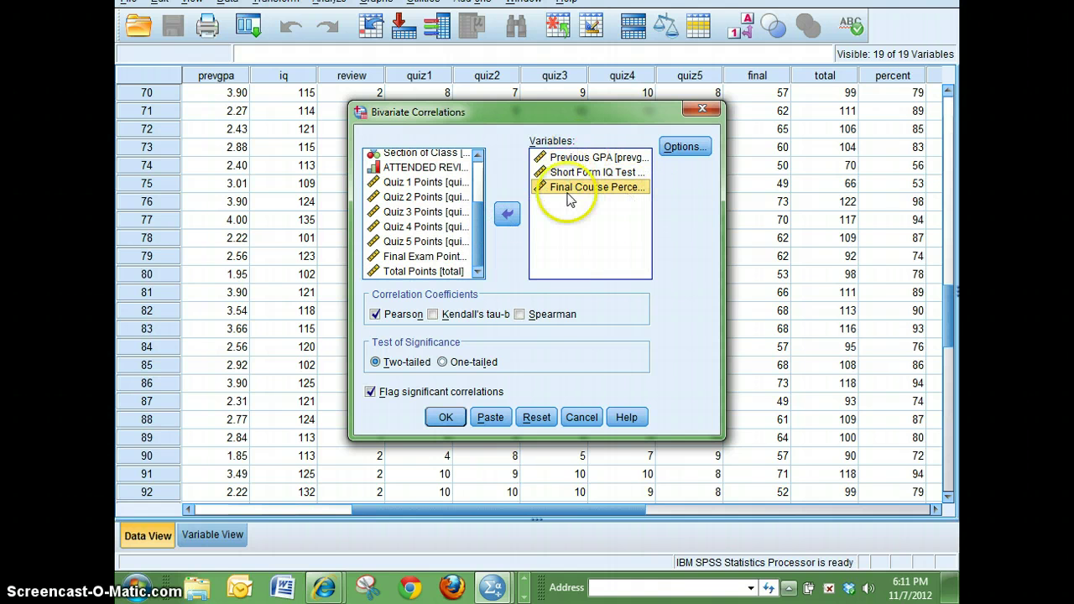
Leave the correlation Options unchanged and run the Pearson correlation
left_click(674, 147)
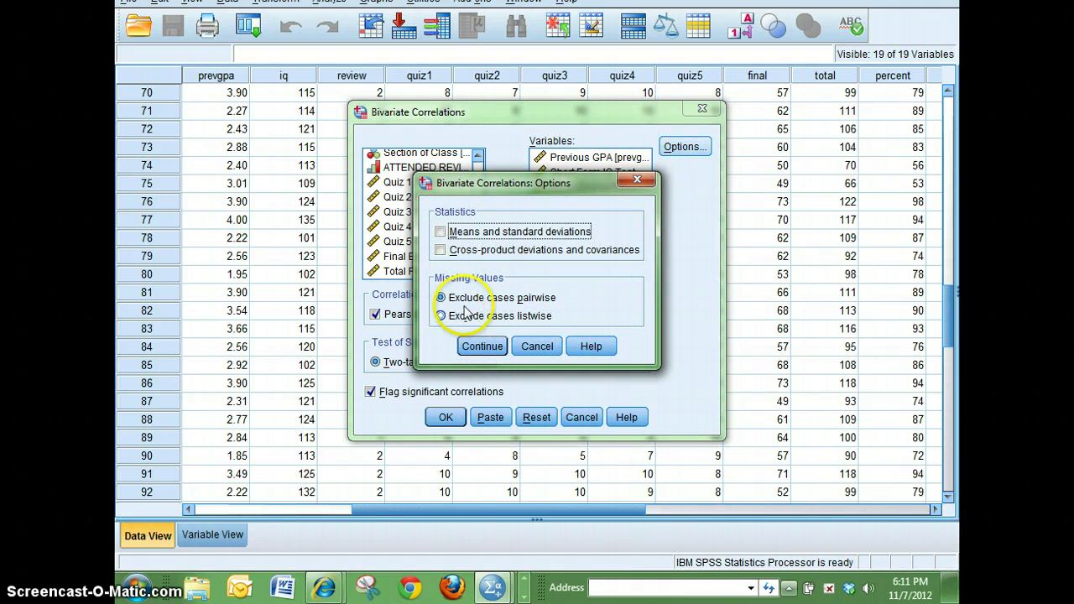
left_click(541, 347)
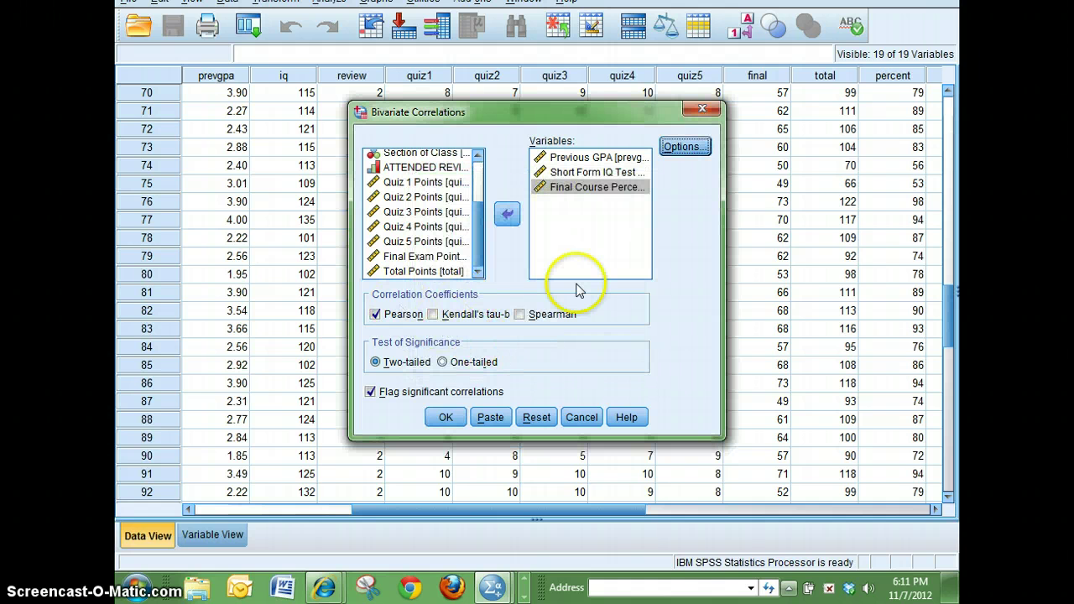
left_click(443, 418)
Select the Correlations table showing .570, .440 and .362 in the output viewer
left_click(463, 428)
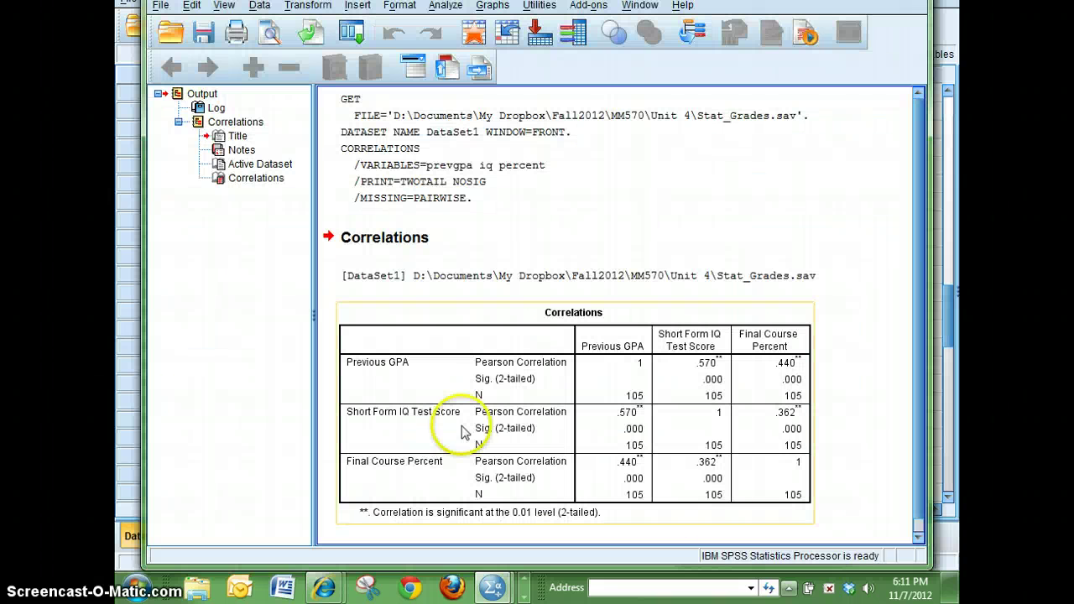
mouse_move(953, 555)
left_mouse_down()
mouse_move(940, 516)
mouse_move(864, 496)
left_mouse_up()
scroll(865, 495, "down", 1)
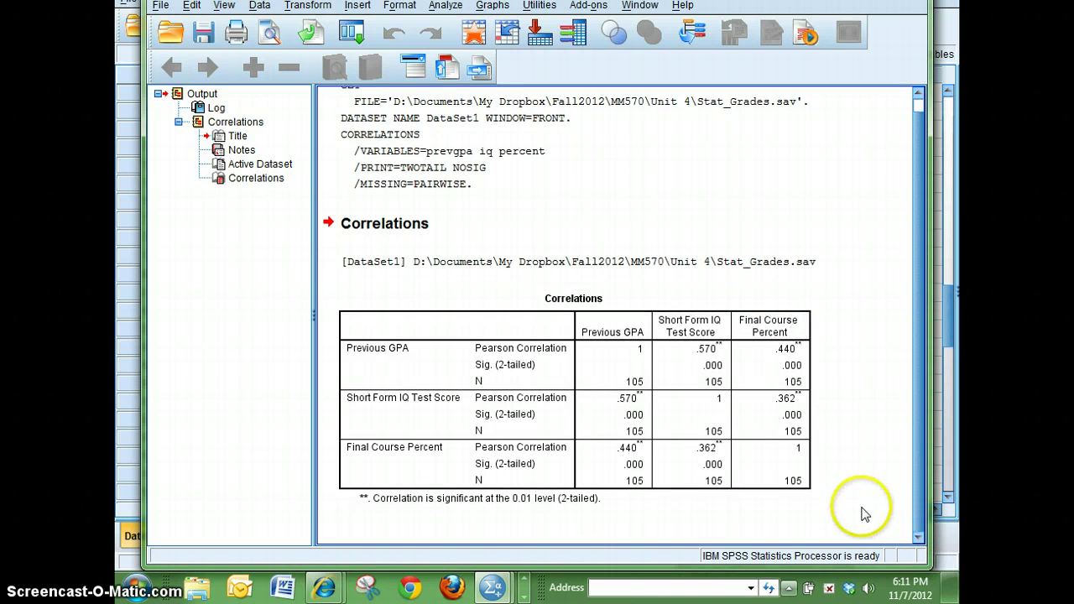
left_click(592, 396)
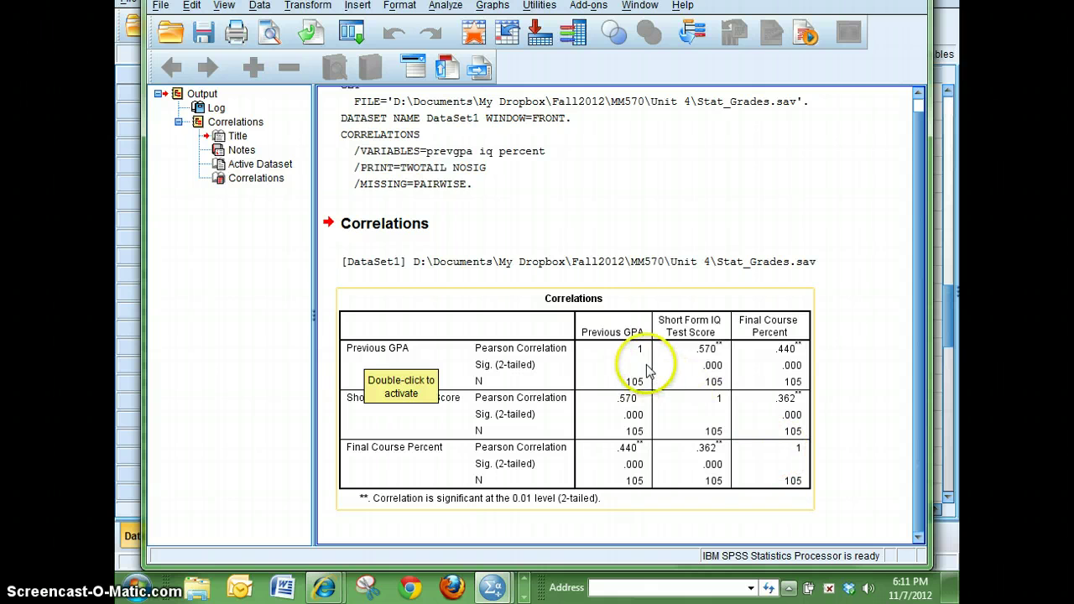
left_click(835, 424)
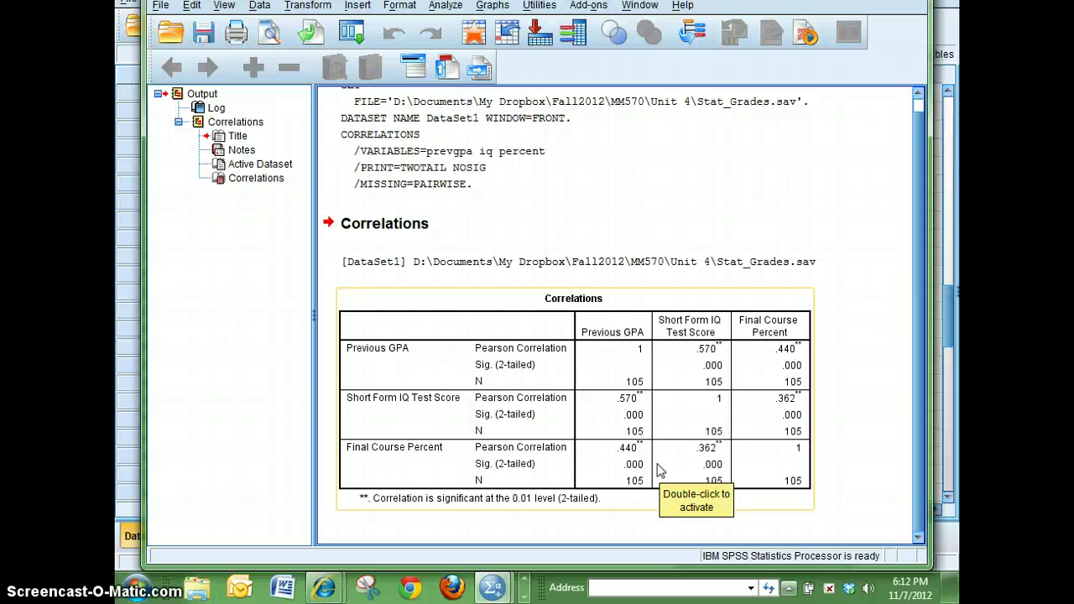
left_click(622, 550)
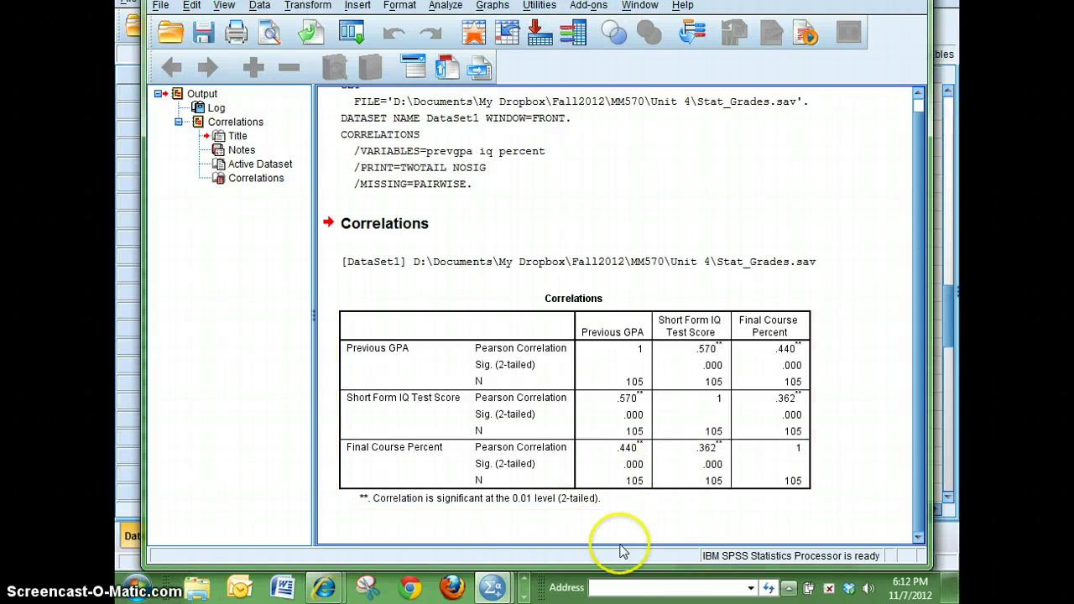
left_click(687, 503)
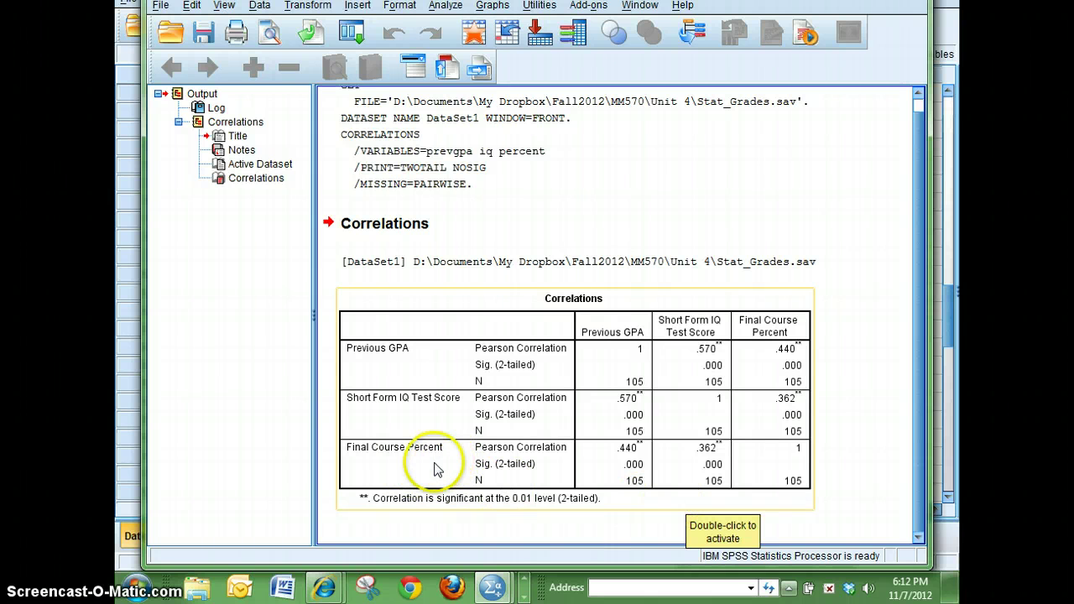
left_click(696, 537)
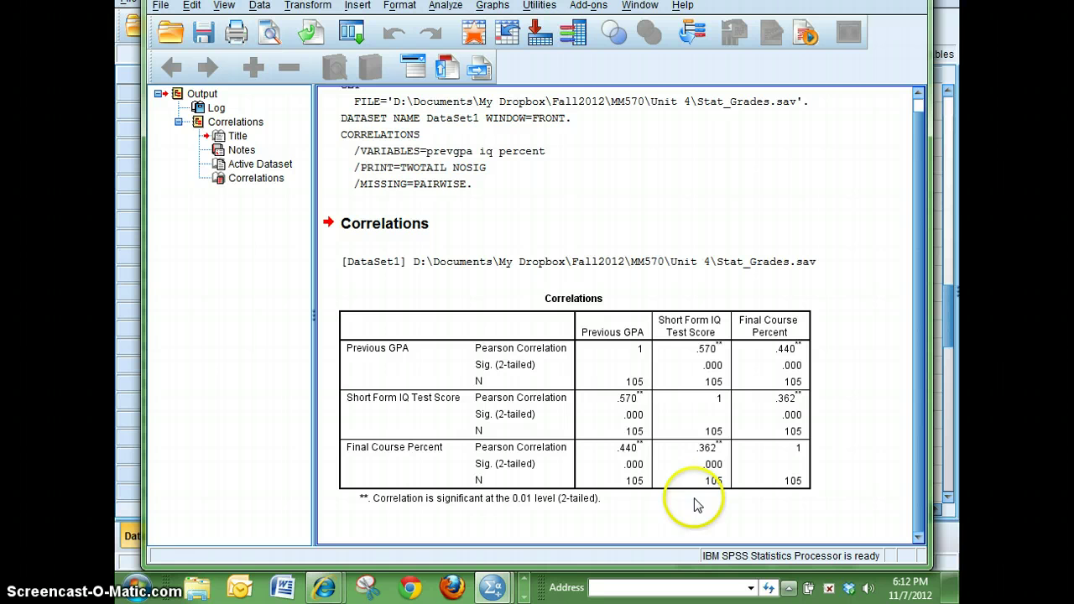
left_click(695, 503)
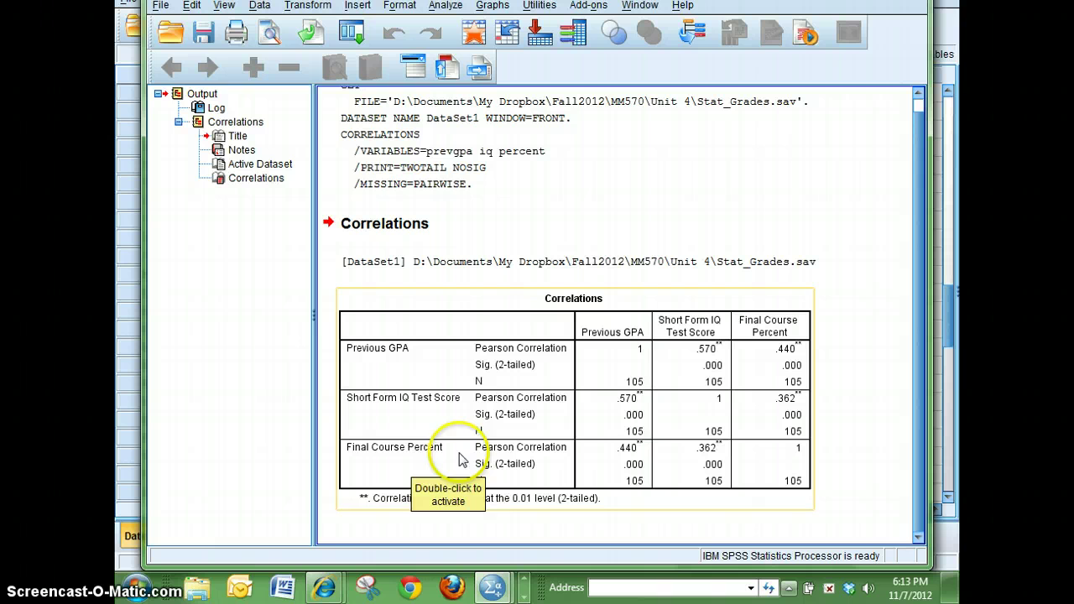
left_click(564, 534)
left_click(654, 401)
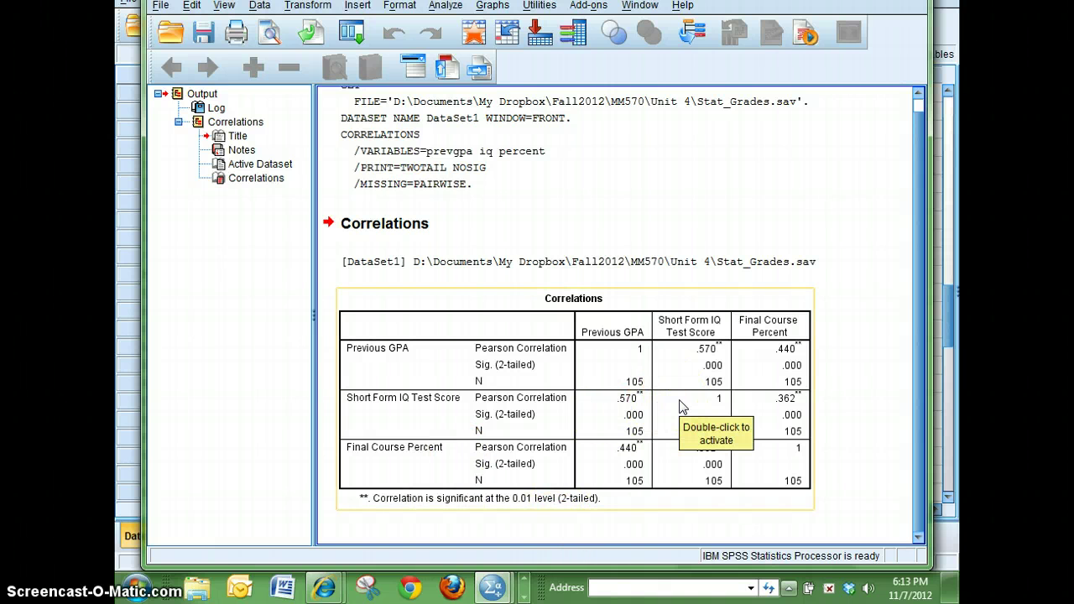
Copy Special the Correlations table with Image (JPG, PNG) format included
right_click(682, 407)
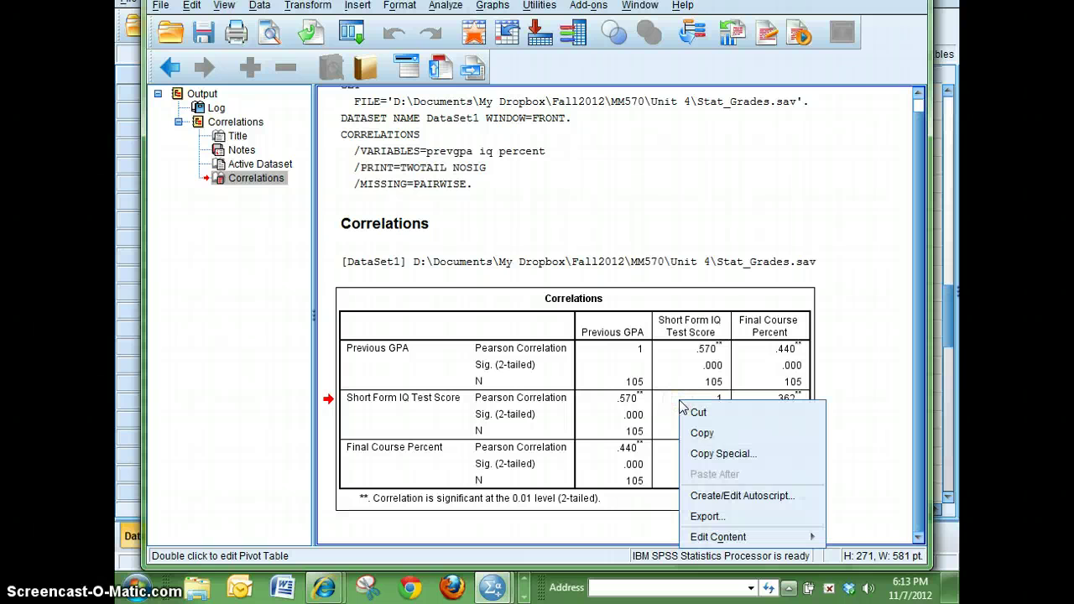
left_click(696, 454)
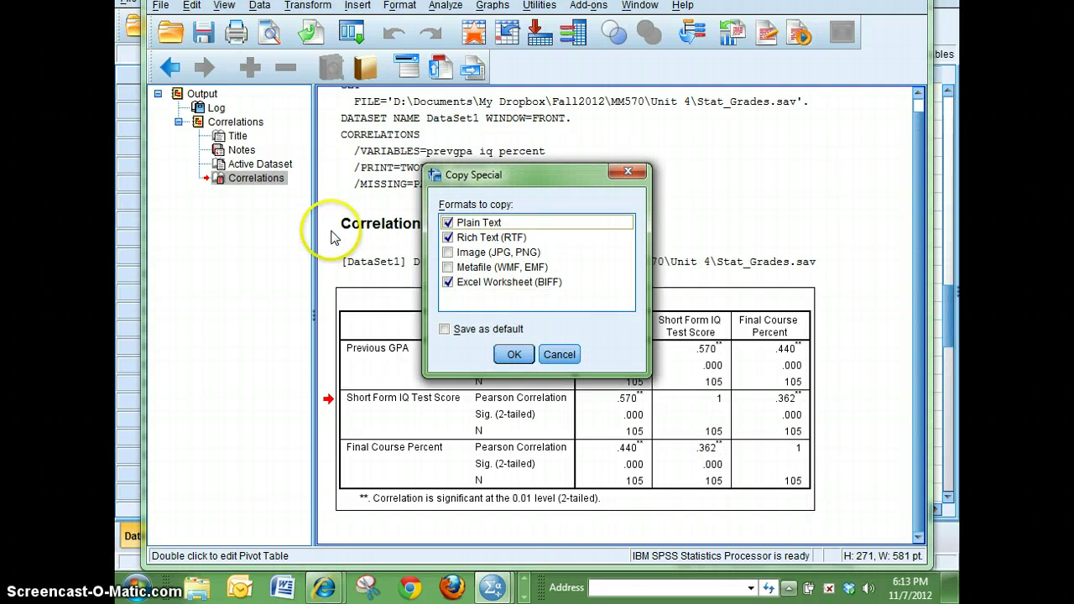
left_click(448, 253)
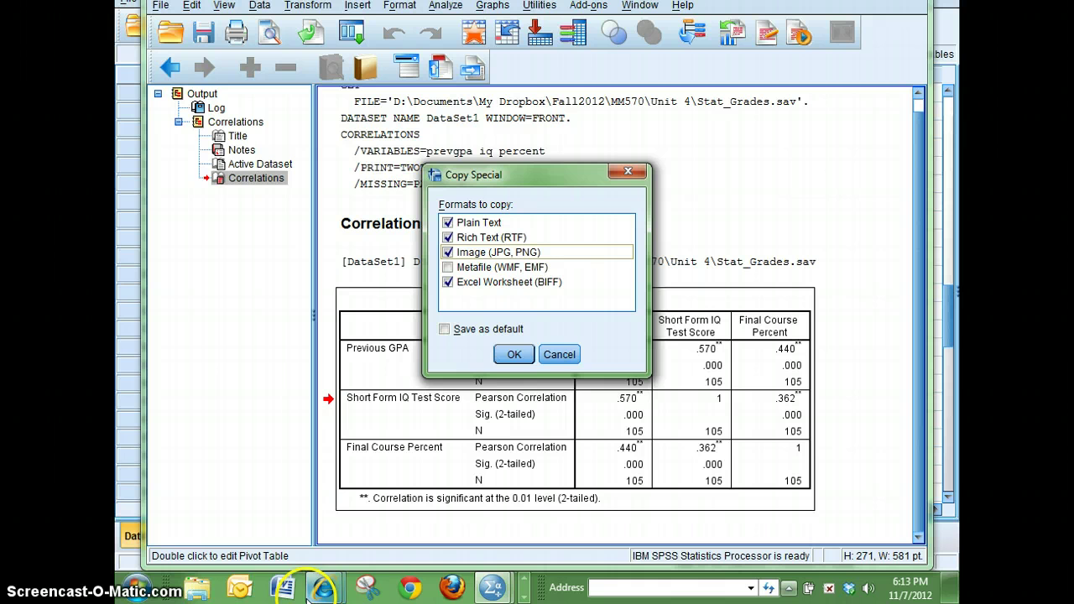
left_click(511, 355)
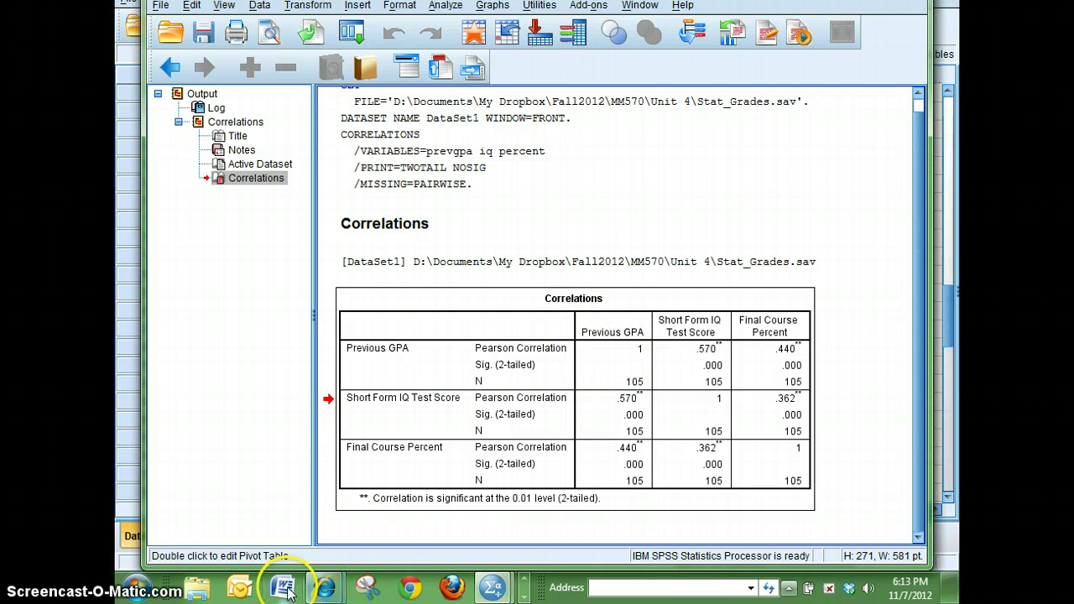
Start Word and discard the recovered files to get a blank document
left_click(286, 587)
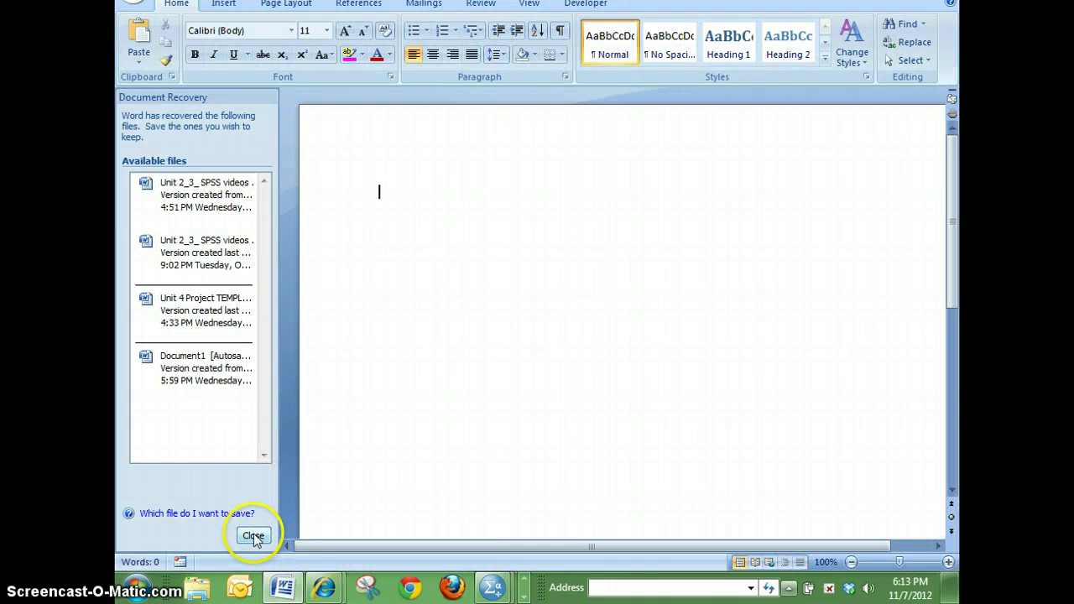
left_click(253, 536)
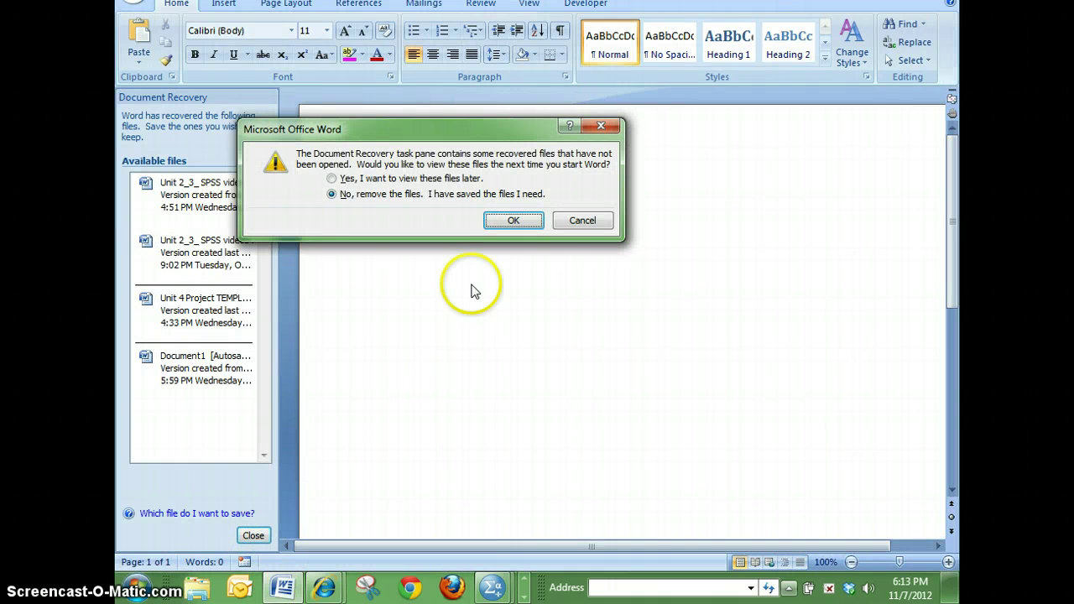
left_click(578, 222)
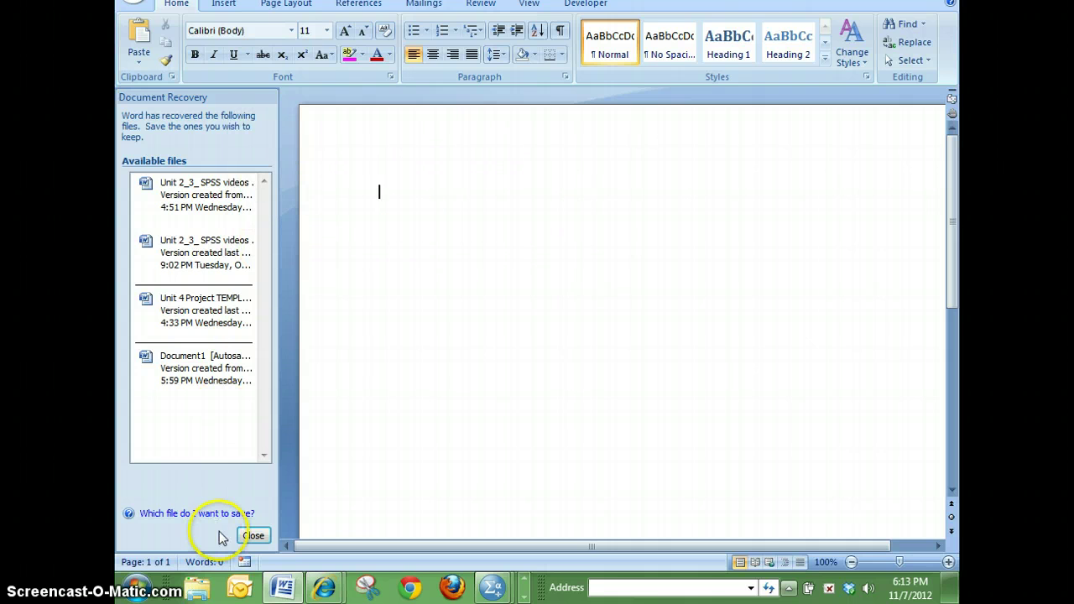
left_click(252, 535)
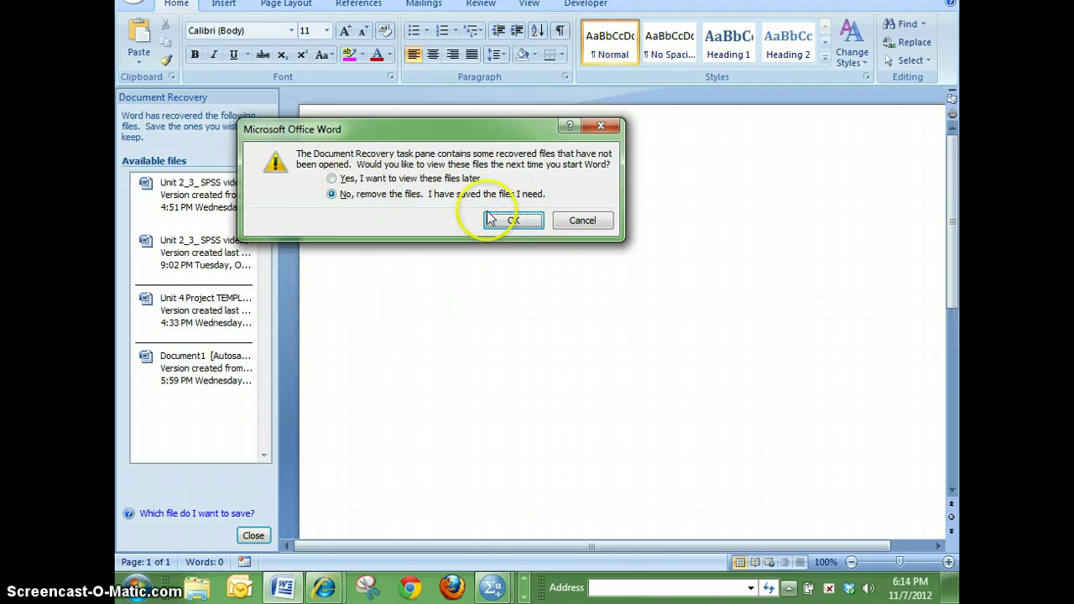
left_click(525, 222)
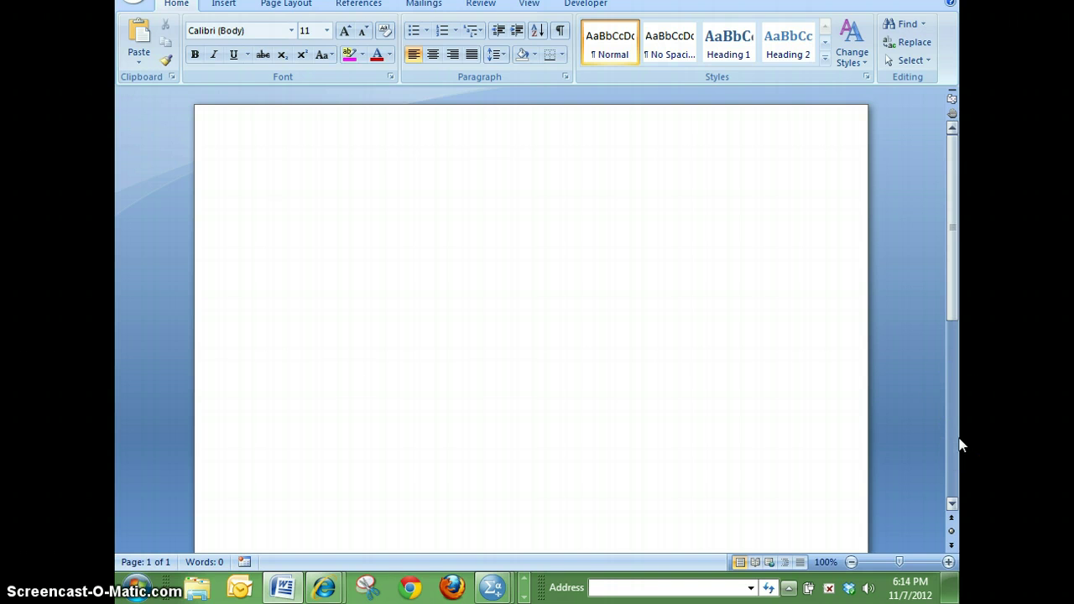
Finish the caption ending 'final course percentage', correcting a typo, and move below it
type("o")
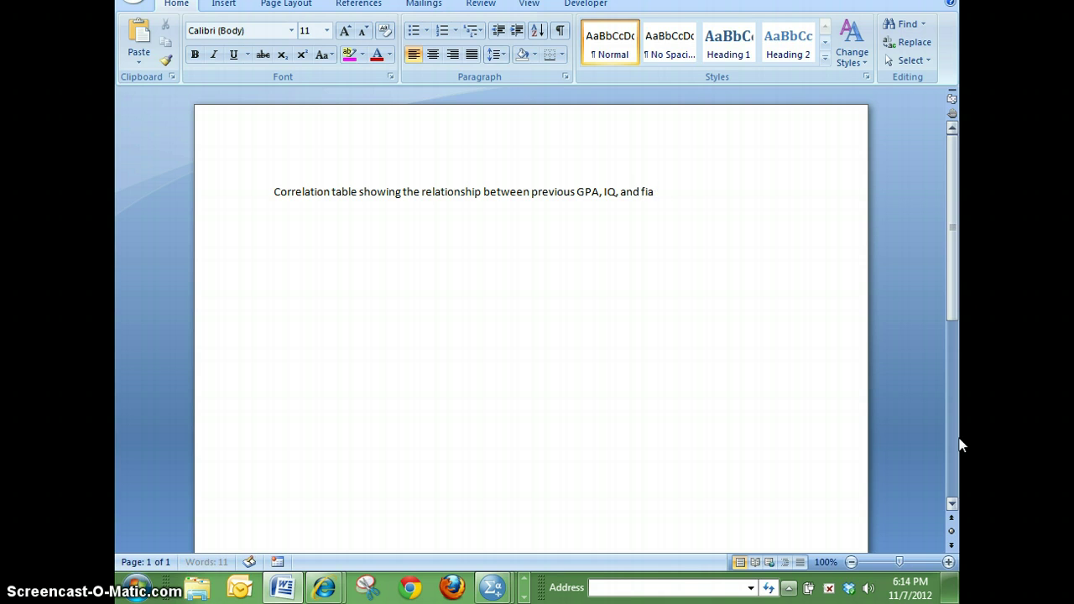
key("BackSpace")
type("course percentage")
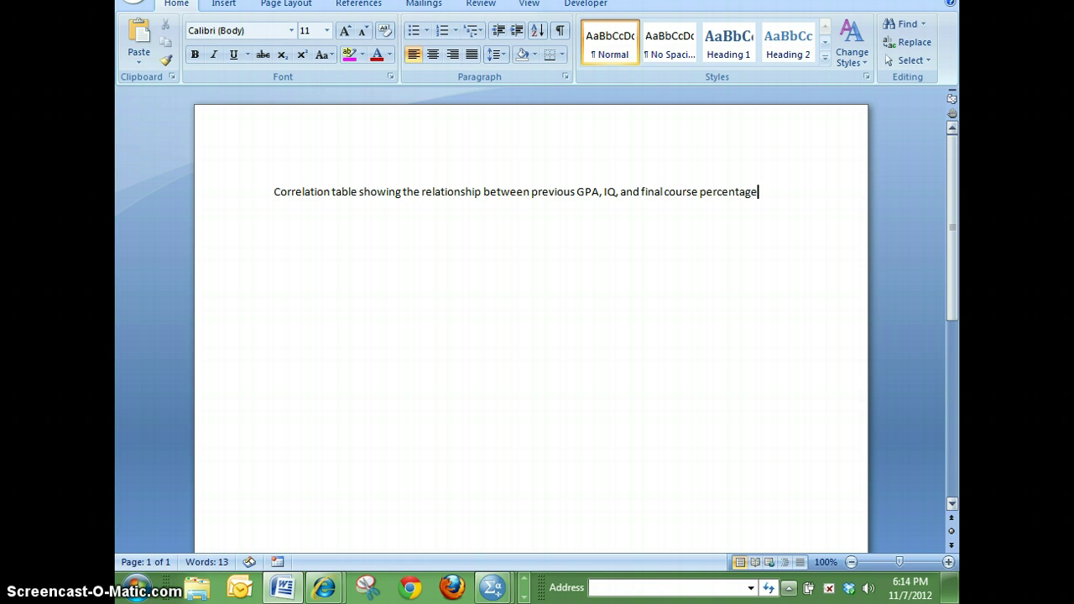
left_click(666, 444)
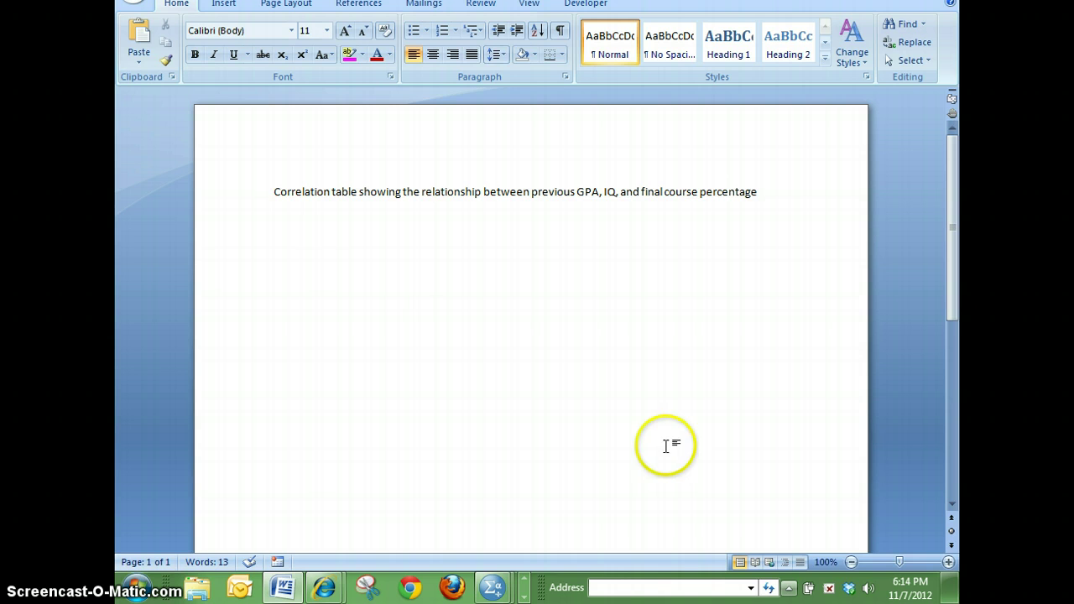
Paste the SPSS Correlations table on the line beneath the caption
left_click(180, 269)
right_click(307, 258)
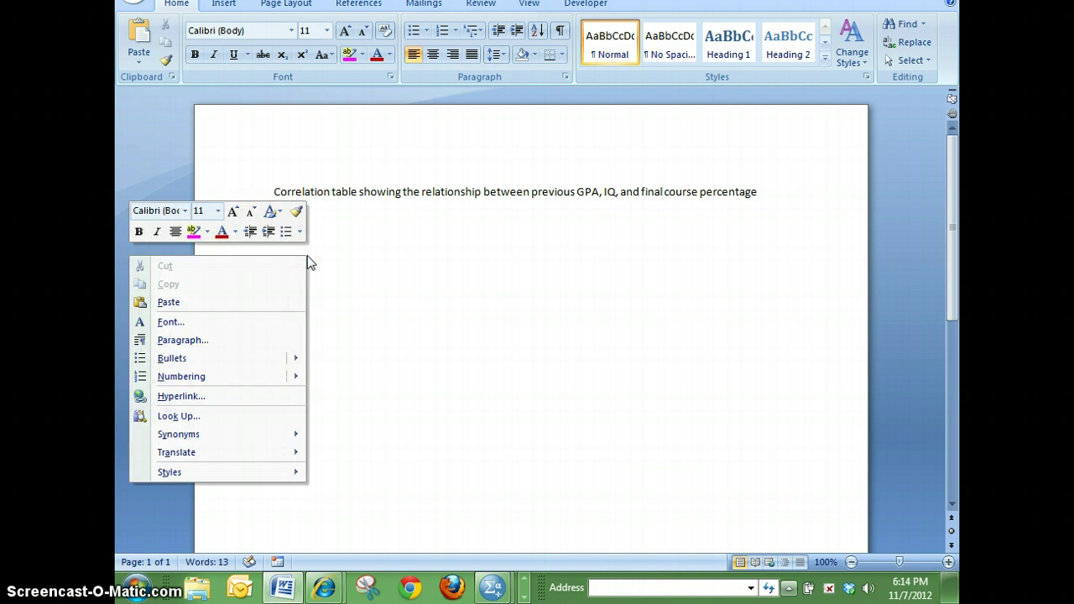
left_click(199, 304)
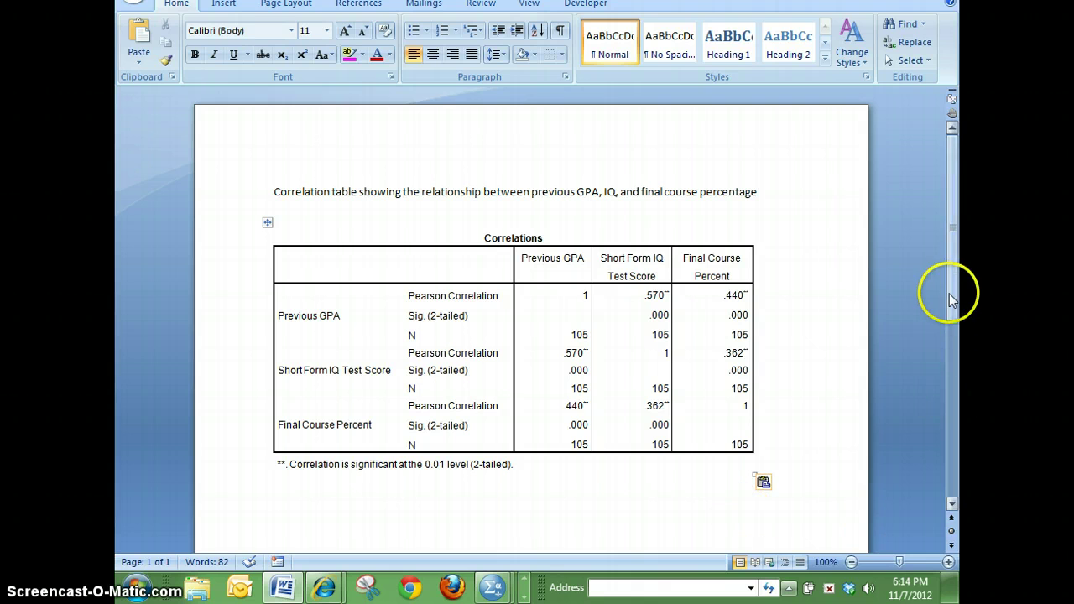
Resize the pasted table to a narrower width
left_click_drag(950, 294, 951, 317)
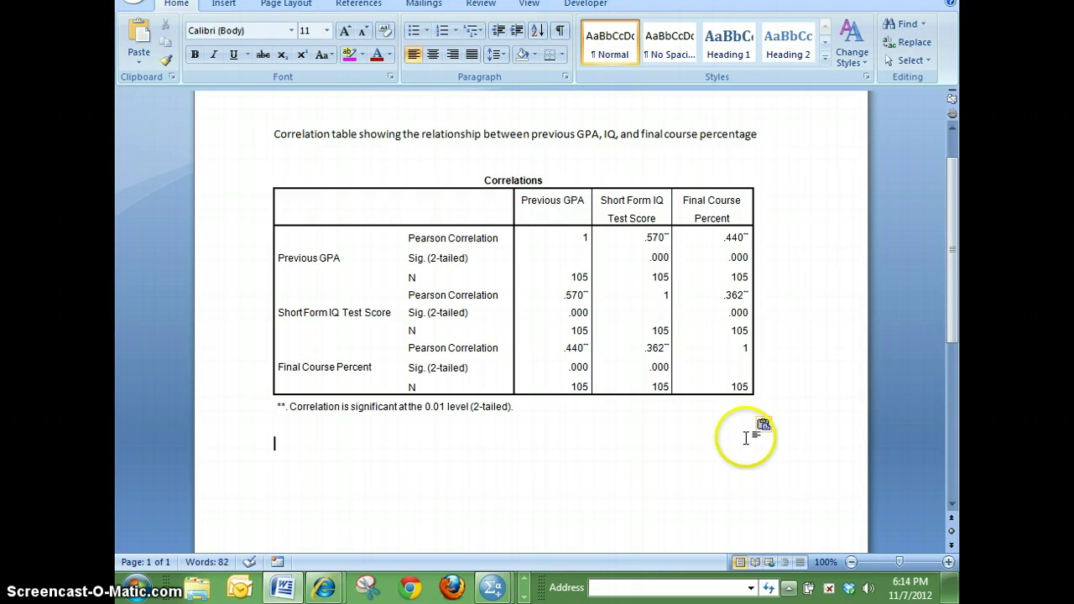
left_click(681, 461)
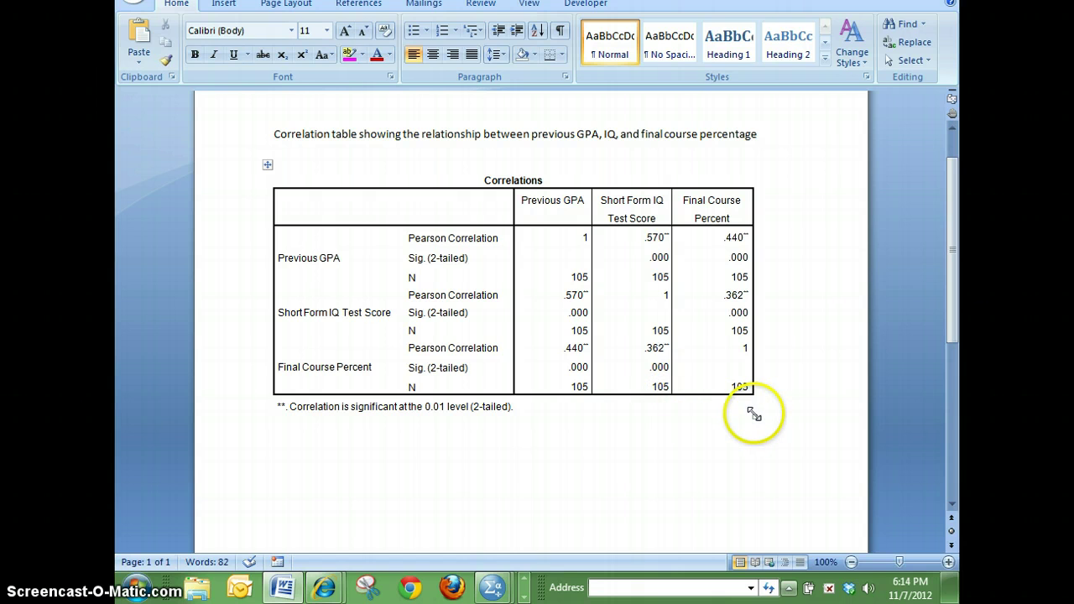
left_click(695, 367)
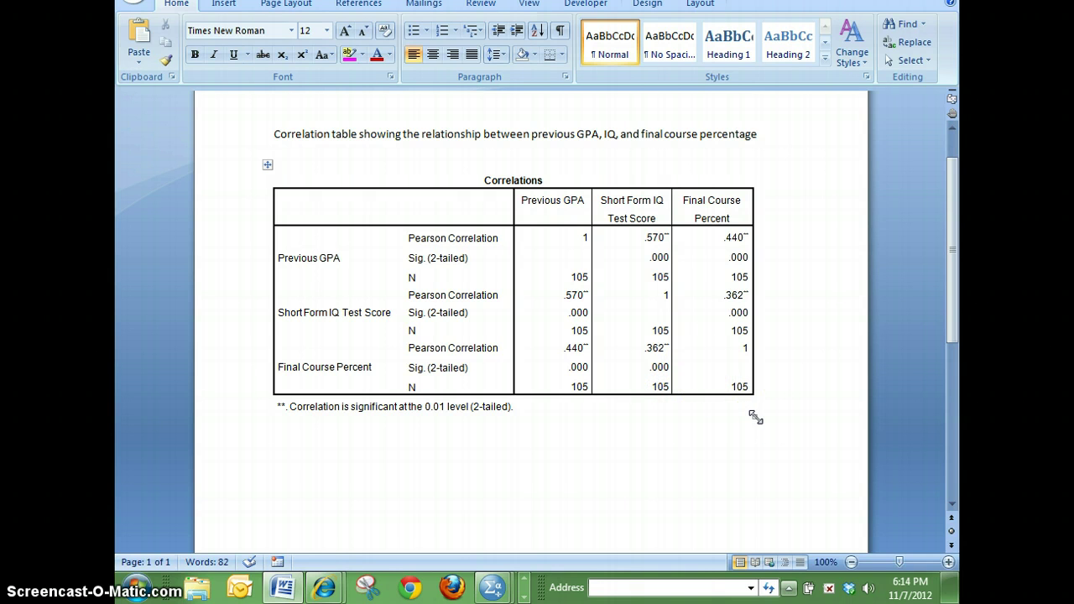
left_click_drag(756, 418, 700, 386)
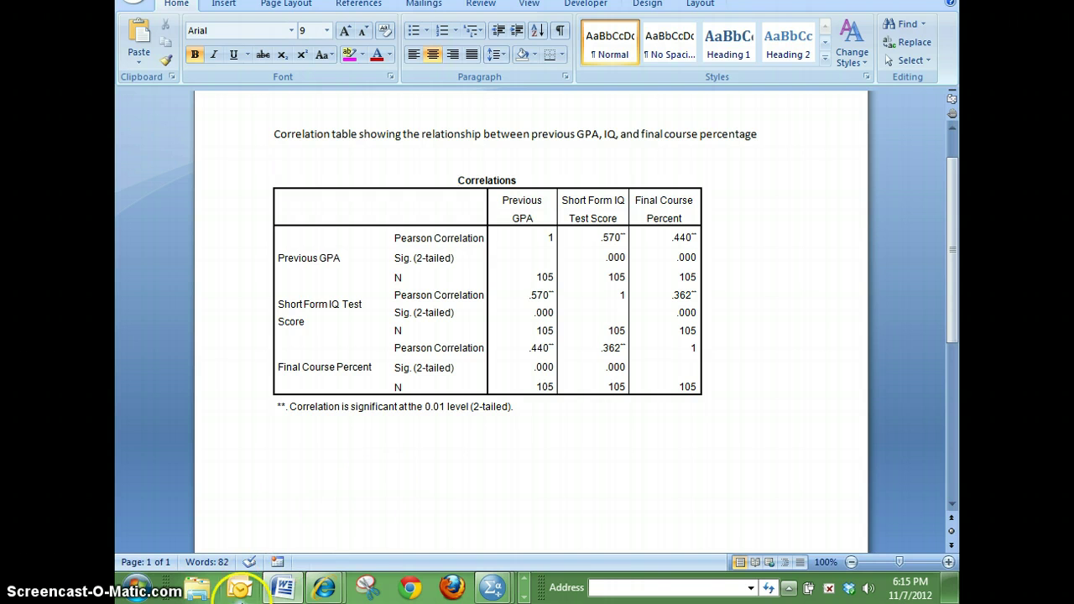
Draw a short straight line just beneath the .440 value in the table
left_click(228, 7)
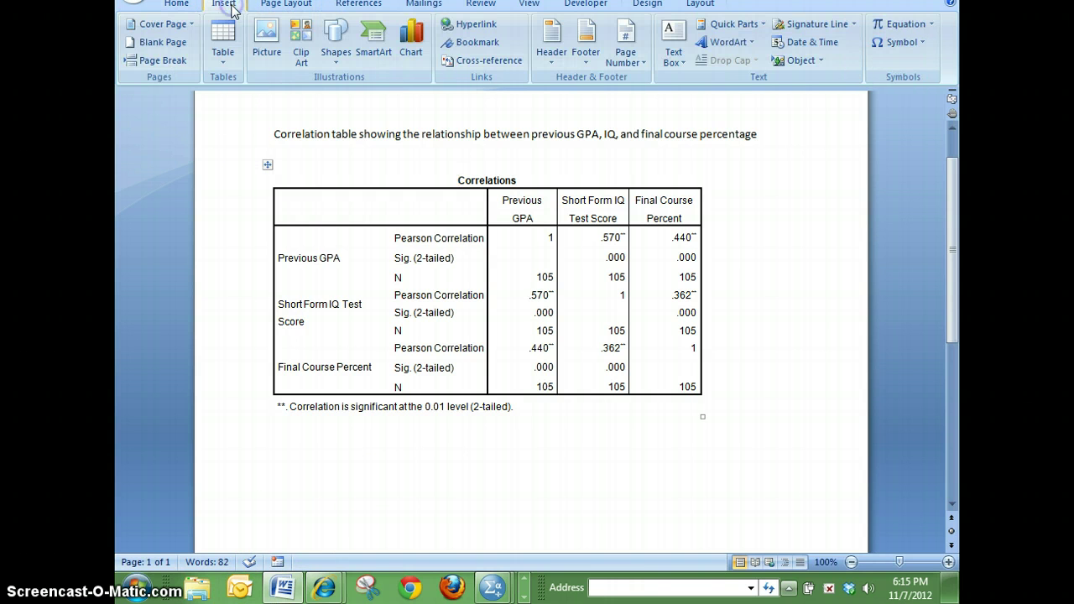
left_click(330, 32)
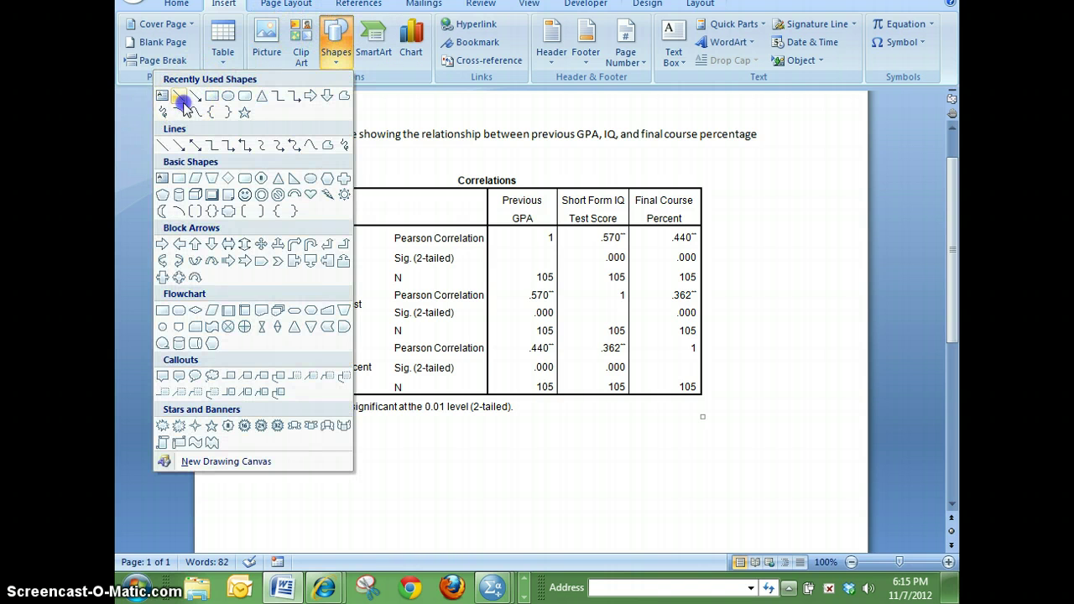
left_click(179, 96)
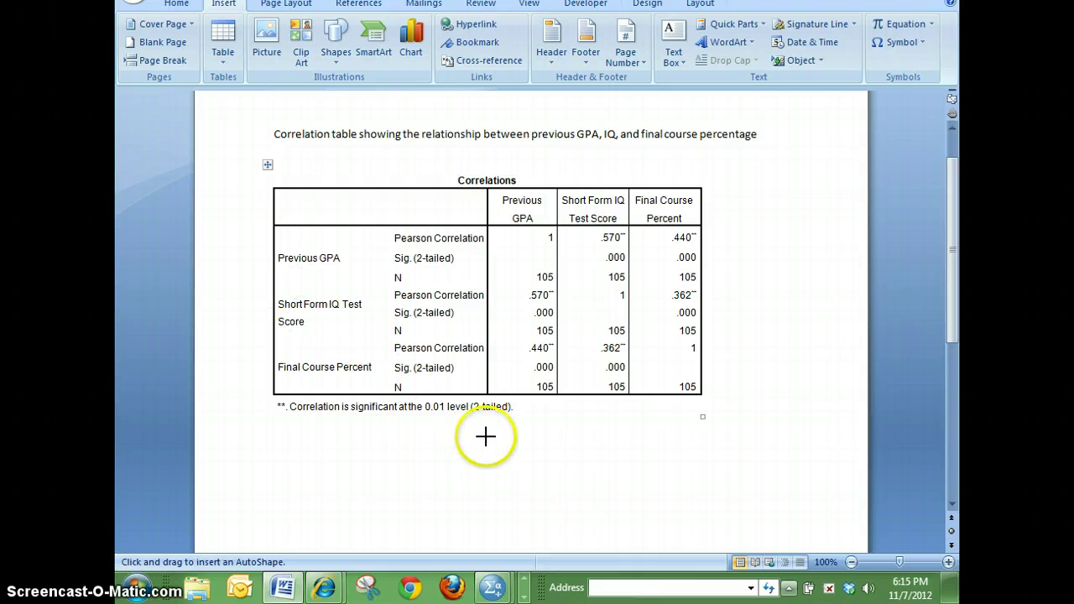
left_click_drag(531, 358, 554, 357)
left_click(539, 375)
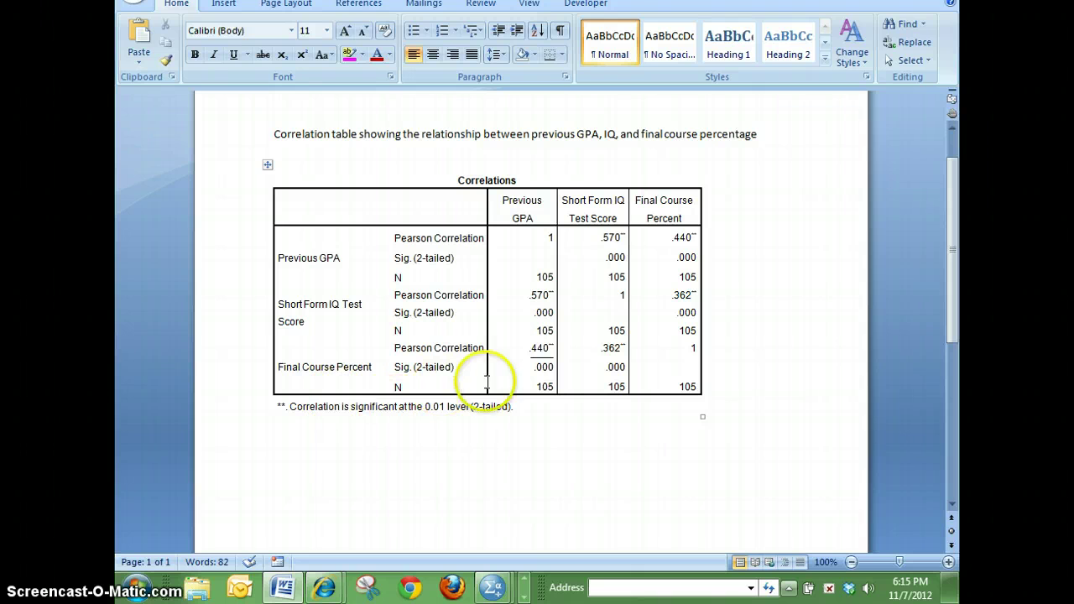
left_click(547, 362)
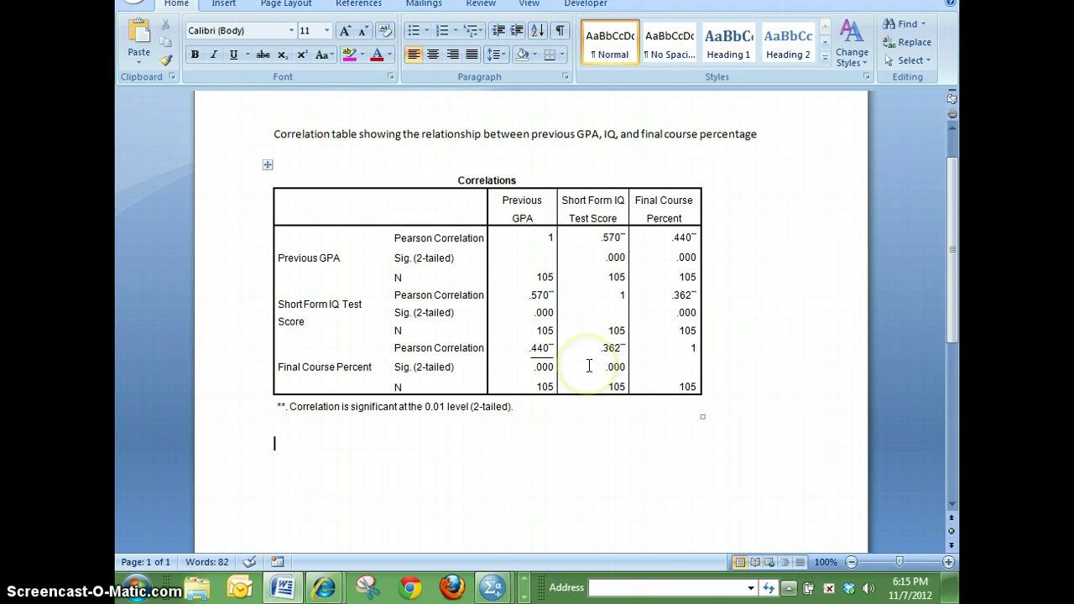